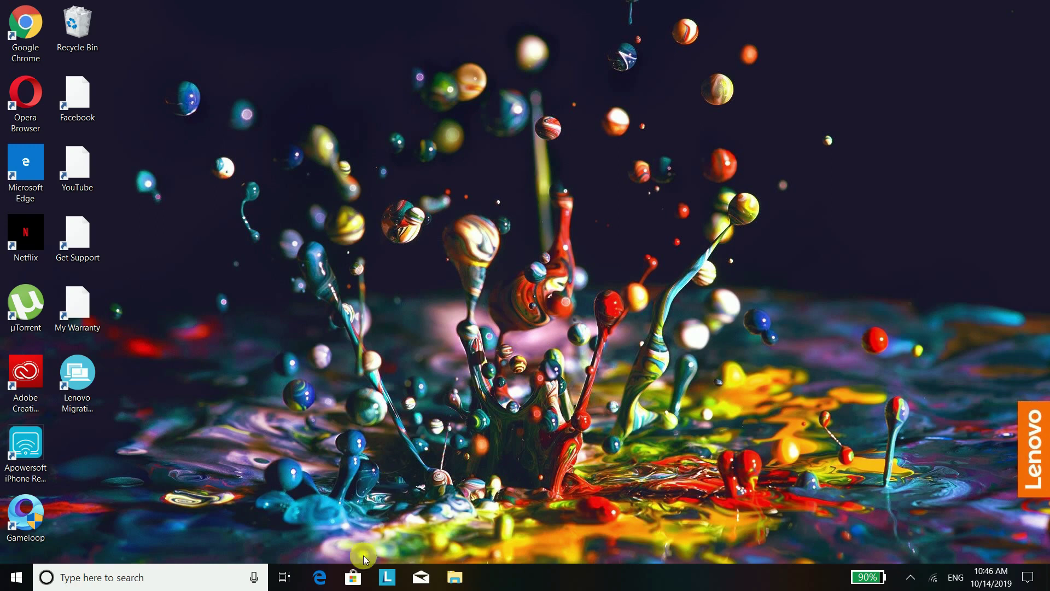
Step: Launch Microsoft Store from its taskbar icon
{"action": "left_click", "coordinate": [354, 577]}
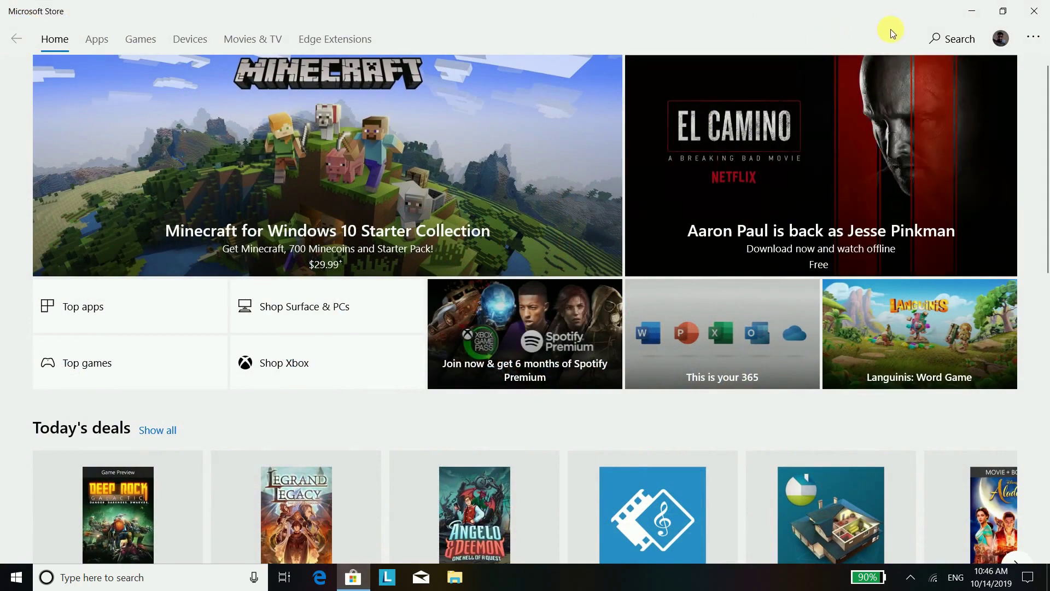
Step: Search the Store for 'HD for youtube' and open the HD for YouTube app page
{"action": "left_click", "coordinate": [941, 35]}
{"action": "type", "text": "H"}
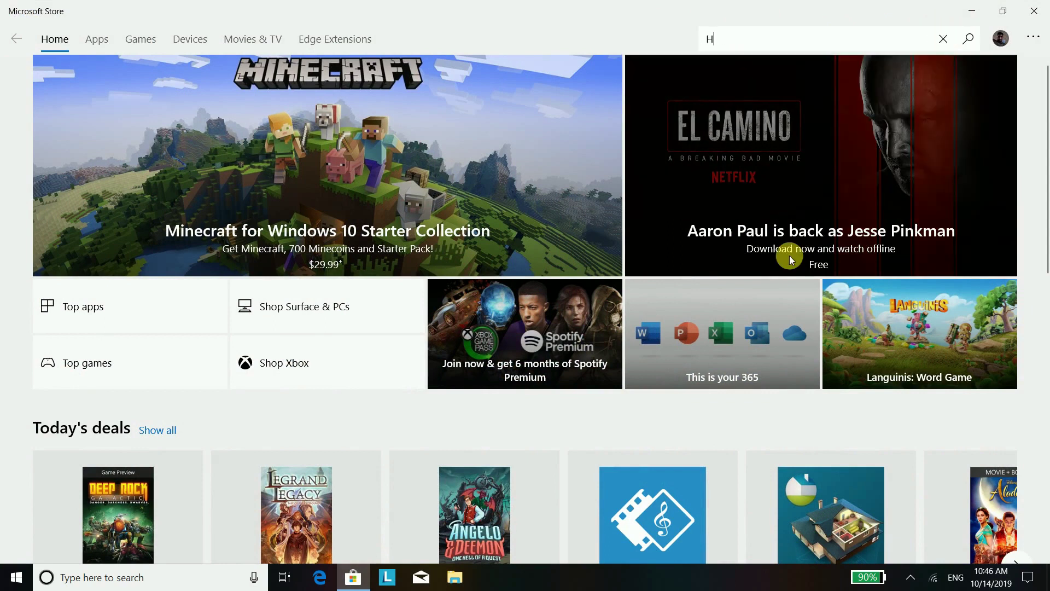
{"action": "type", "text": "D for"}
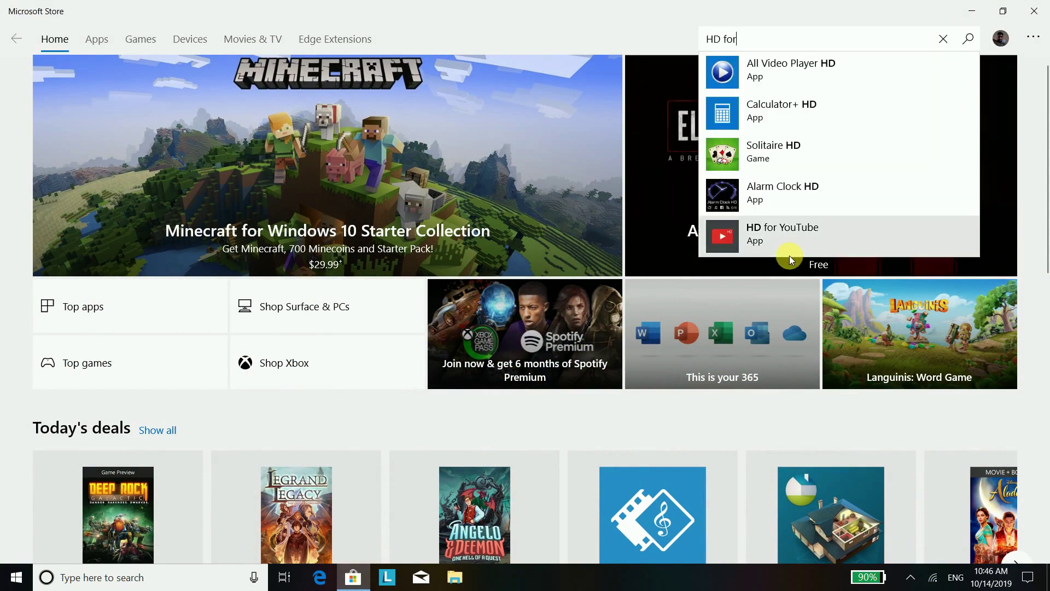
{"action": "type", "text": " youtube"}
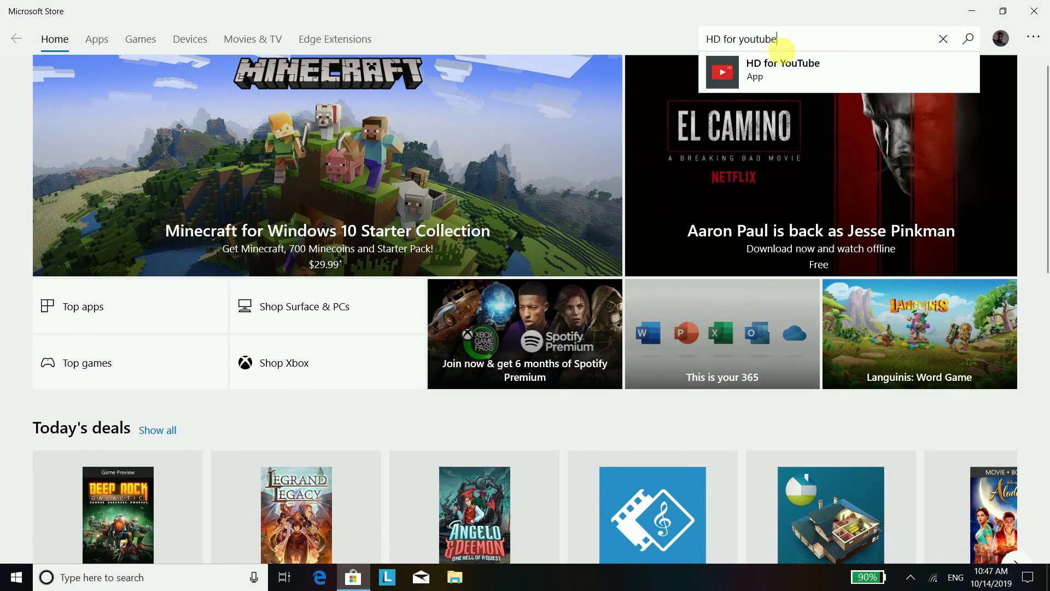
{"action": "left_click", "coordinate": [779, 63]}
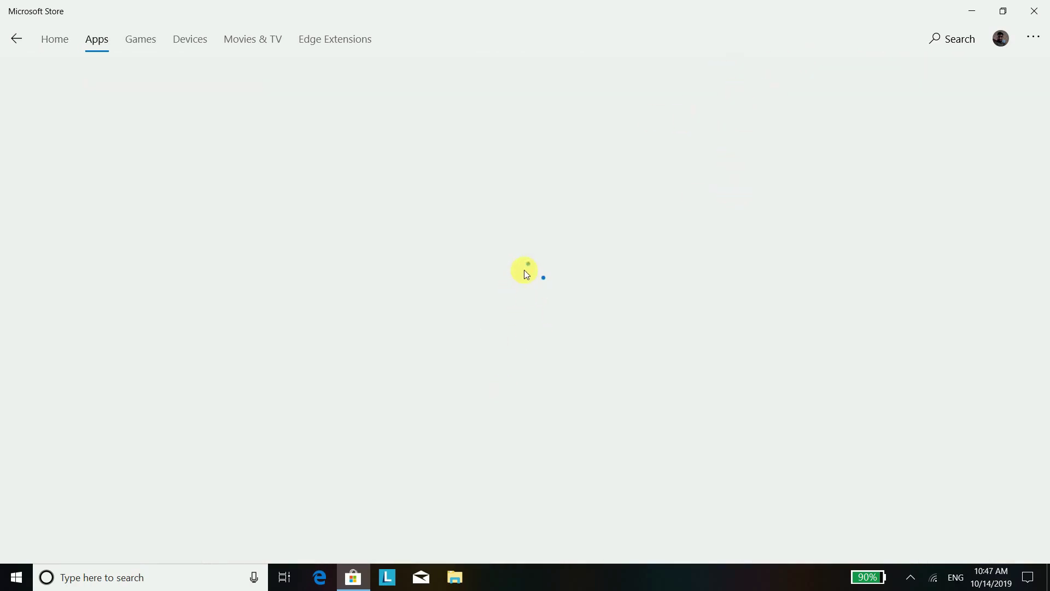
Step: Review the HD for YouTube product page and its System Requirements
{"action": "scroll", "coordinate": [608, 160], "scroll_direction": "down", "scroll_amount": 2}
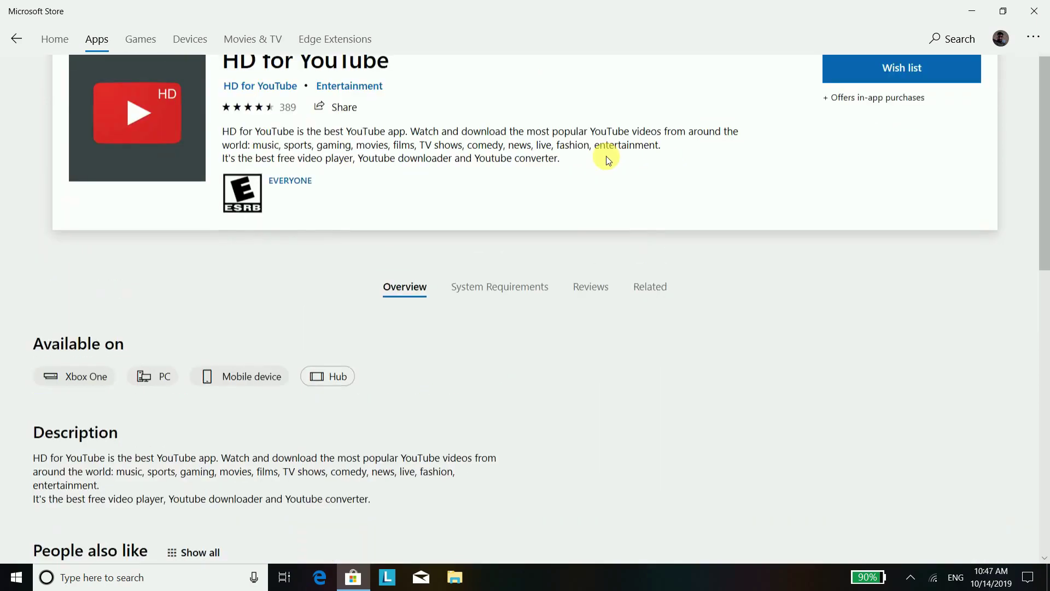
{"action": "scroll", "coordinate": [556, 173], "scroll_direction": "down", "scroll_amount": 3}
{"action": "scroll", "coordinate": [347, 150], "scroll_direction": "up", "scroll_amount": 5}
{"action": "scroll", "coordinate": [680, 222], "scroll_direction": "down", "scroll_amount": 4}
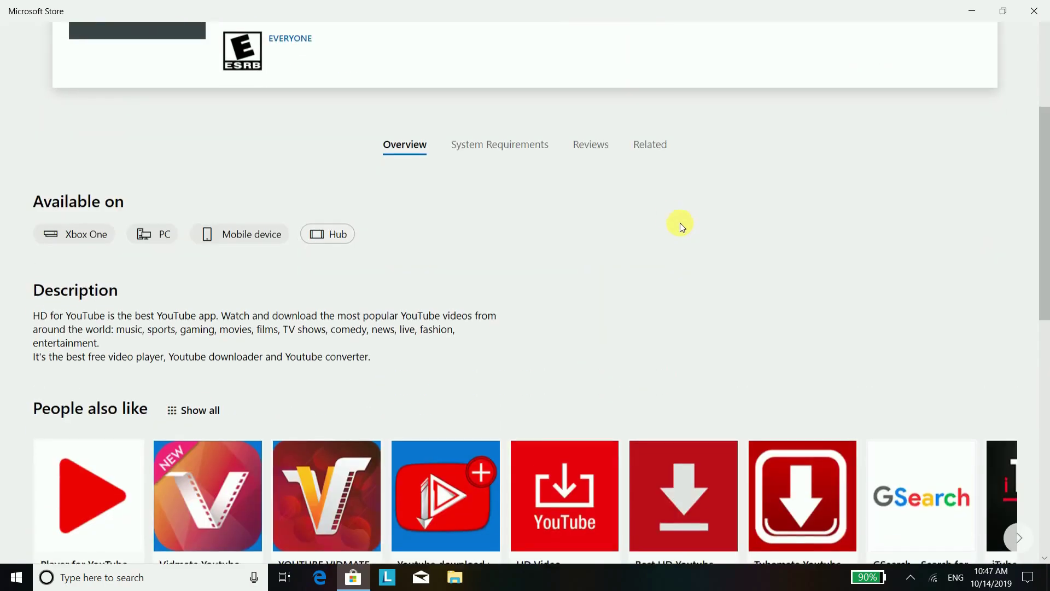
{"action": "scroll", "coordinate": [602, 222], "scroll_direction": "up", "scroll_amount": 2}
{"action": "left_click", "coordinate": [537, 227]}
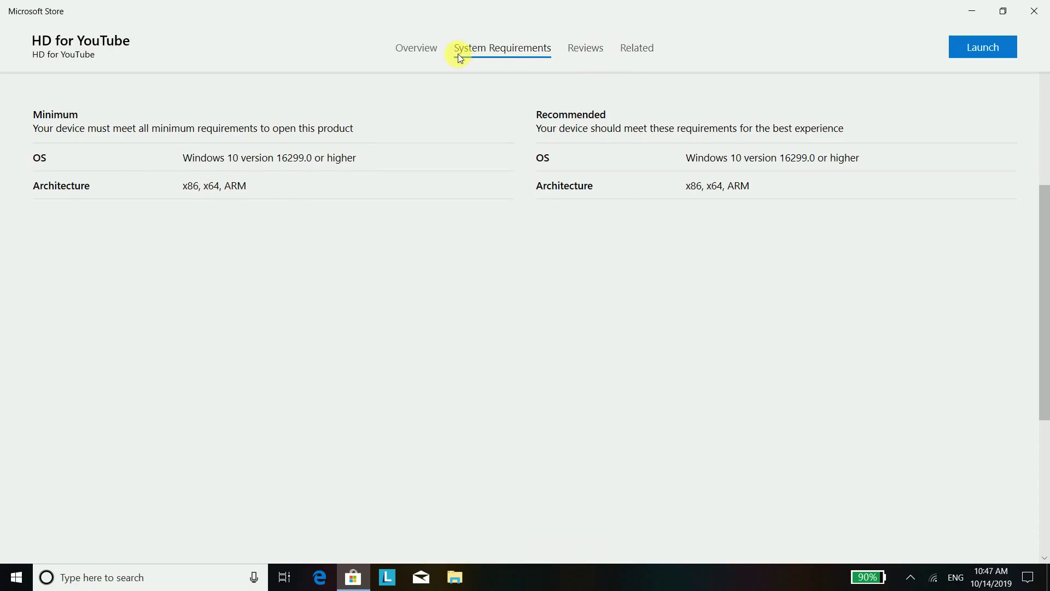
Step: Return to the Overview and launch the installed HD for YouTube app
{"action": "left_click", "coordinate": [421, 47]}
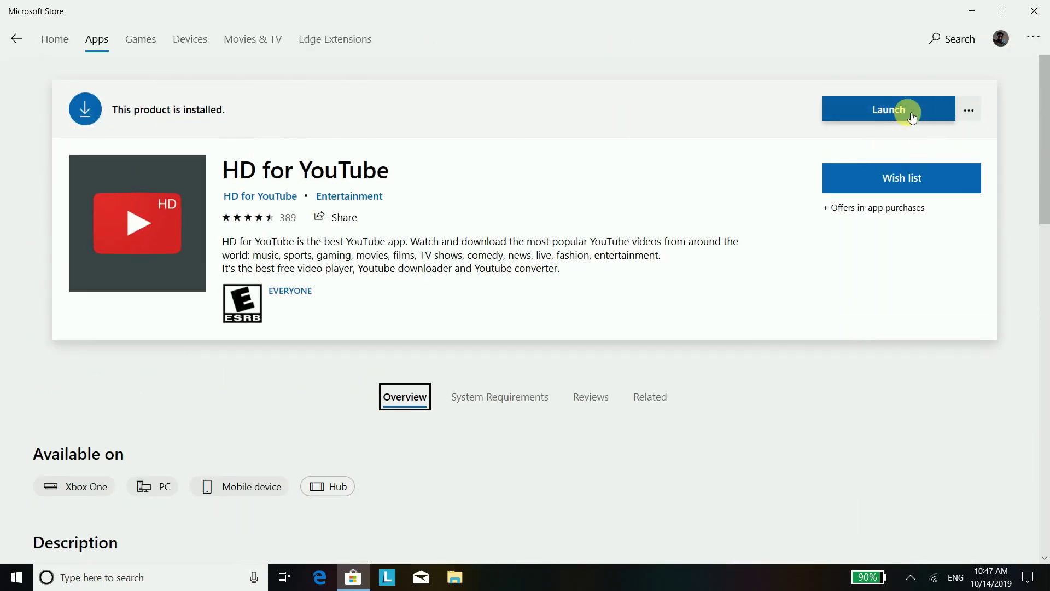
{"action": "left_click", "coordinate": [844, 113]}
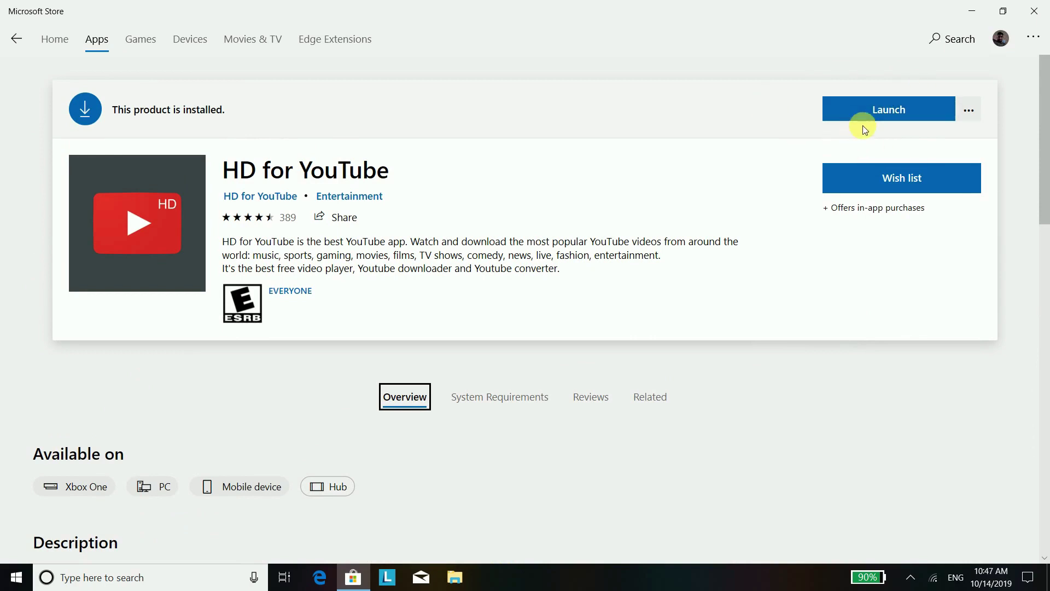
{"action": "left_click", "coordinate": [896, 114]}
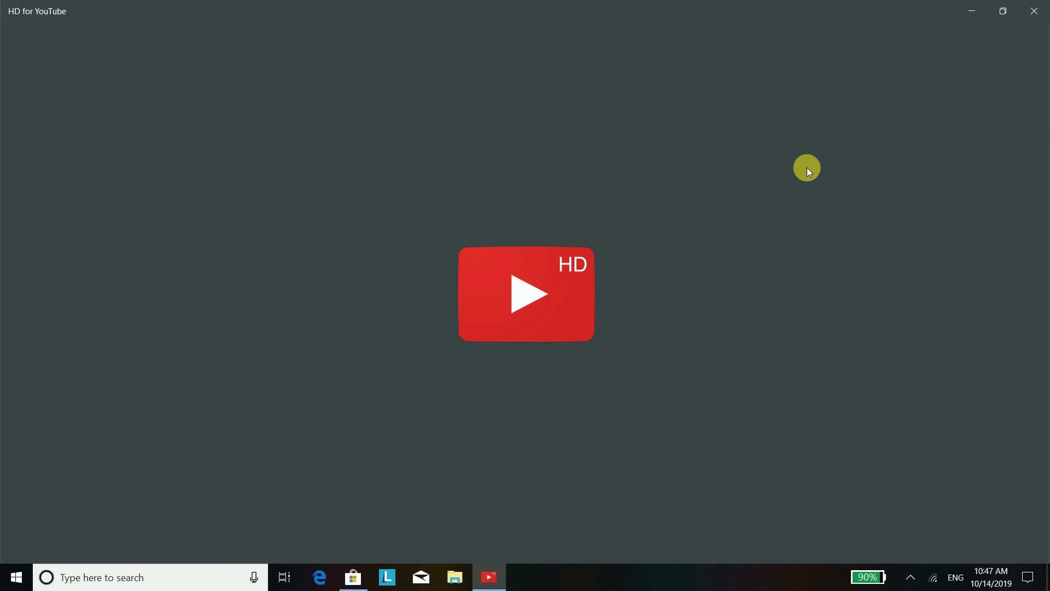
Step: Browse the YouTube home feed and open the toddler barbell-lifting video
{"action": "left_click", "coordinate": [410, 498]}
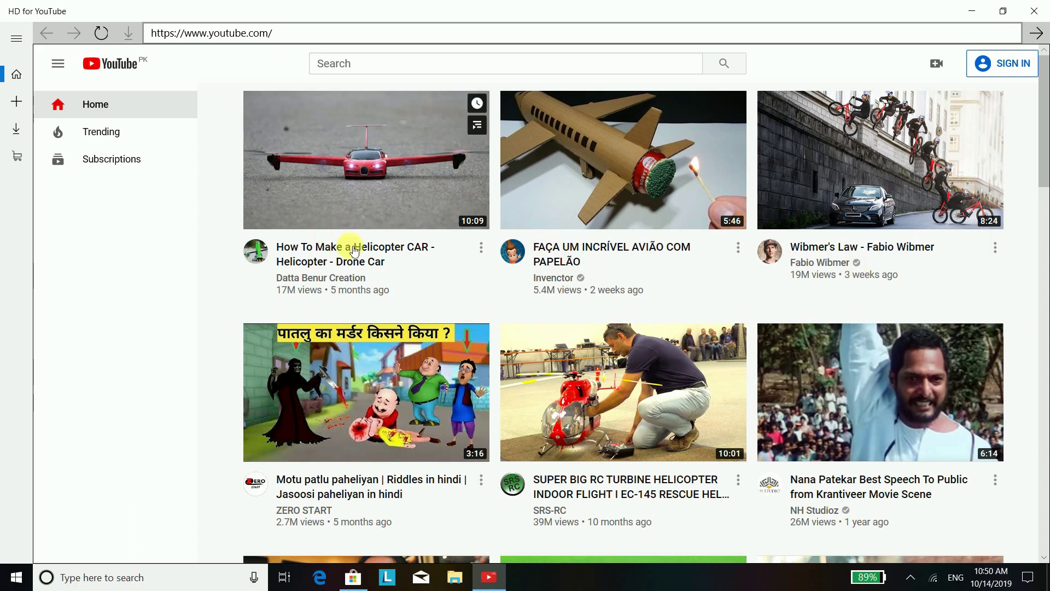
{"action": "scroll", "coordinate": [730, 249], "scroll_direction": "down", "scroll_amount": 3}
{"action": "scroll", "coordinate": [733, 253], "scroll_direction": "down", "scroll_amount": 1}
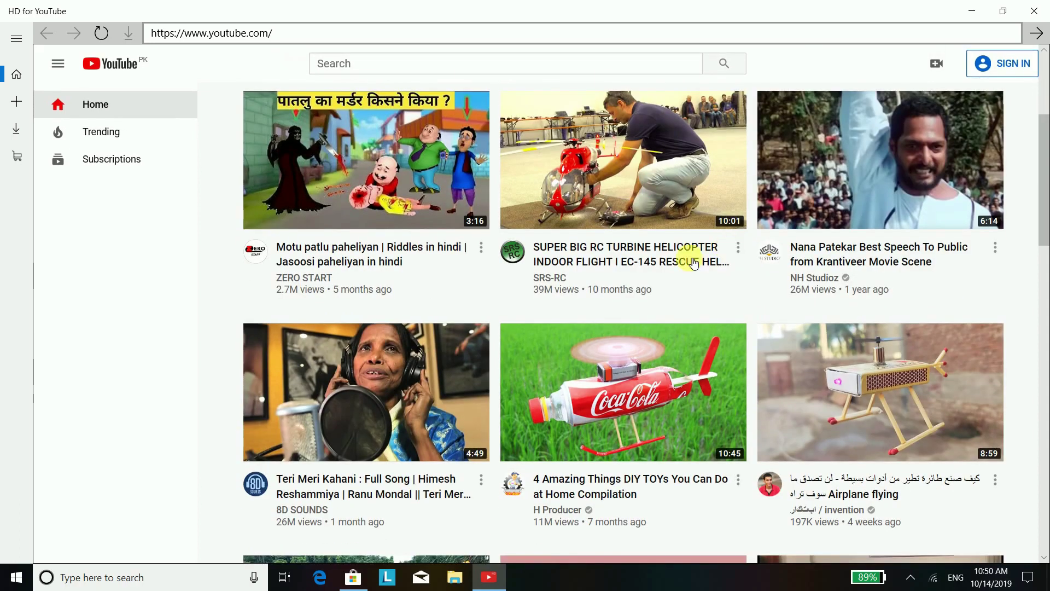
{"action": "scroll", "coordinate": [654, 391], "scroll_direction": "down", "scroll_amount": 4}
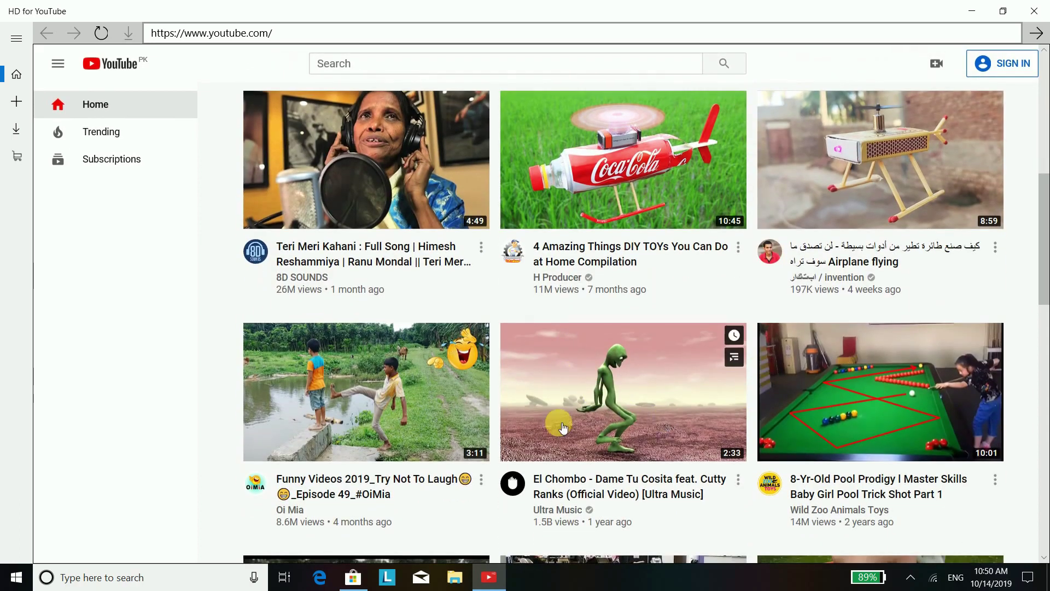
{"action": "scroll", "coordinate": [401, 406], "scroll_direction": "down", "scroll_amount": 4}
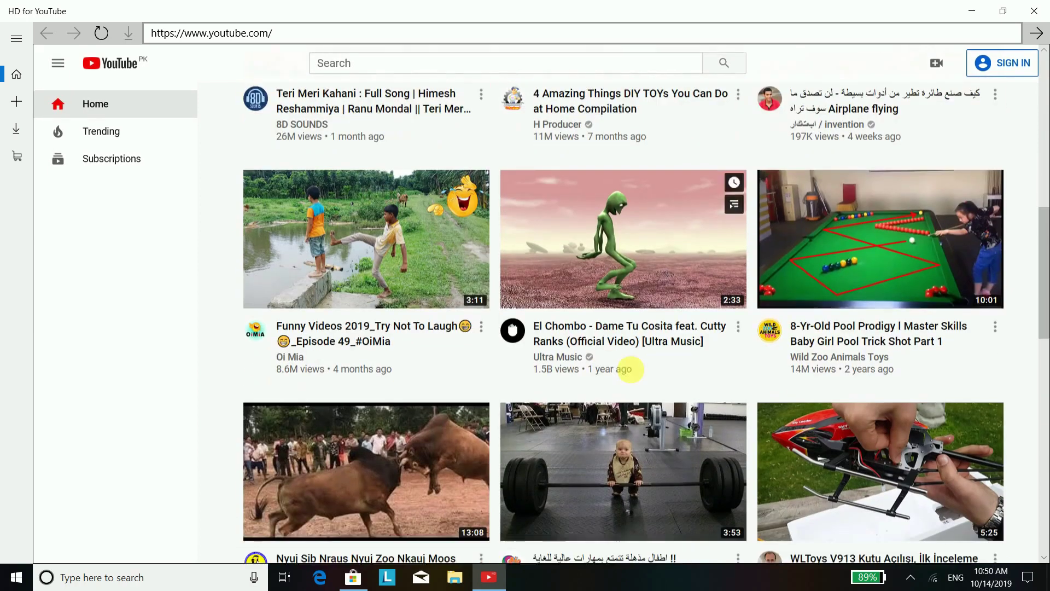
{"action": "scroll", "coordinate": [962, 296], "scroll_direction": "down", "scroll_amount": 1}
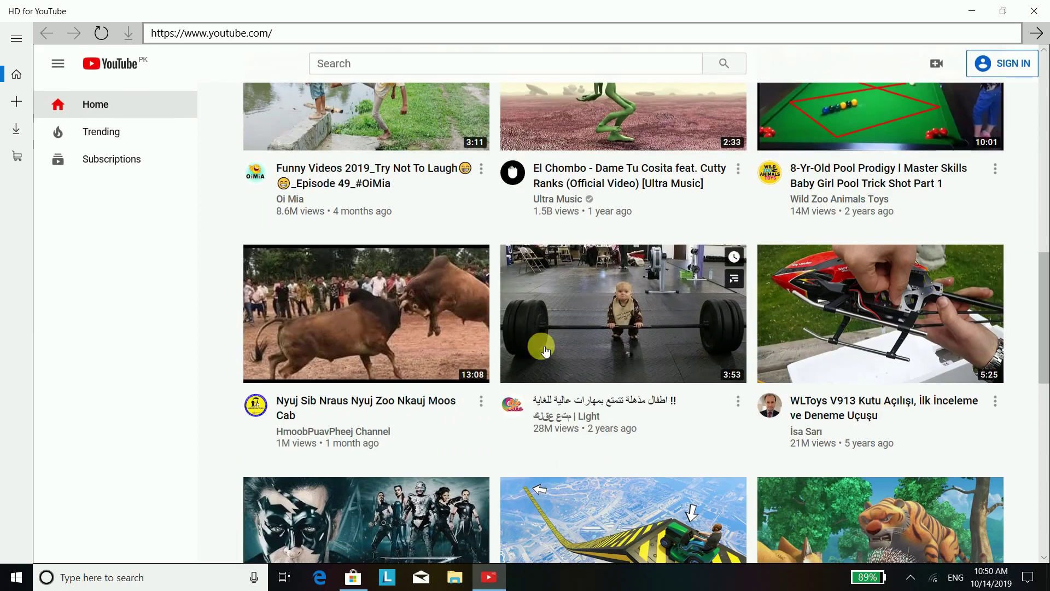
{"action": "scroll", "coordinate": [541, 349], "scroll_direction": "down", "scroll_amount": 1}
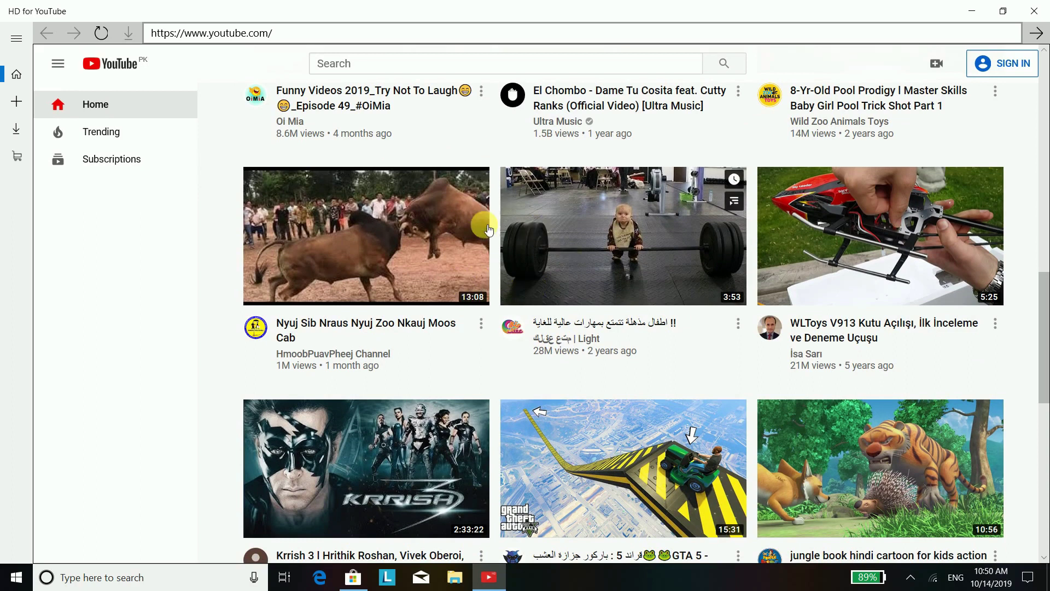
{"action": "scroll", "coordinate": [547, 235], "scroll_direction": "down", "scroll_amount": 1}
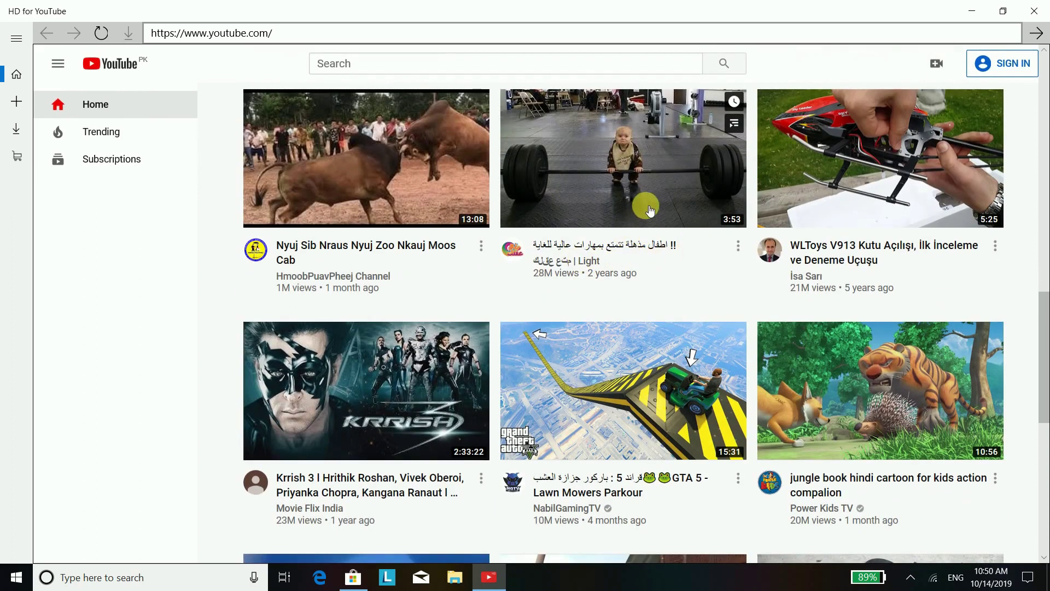
{"action": "scroll", "coordinate": [662, 170], "scroll_direction": "up", "scroll_amount": 1}
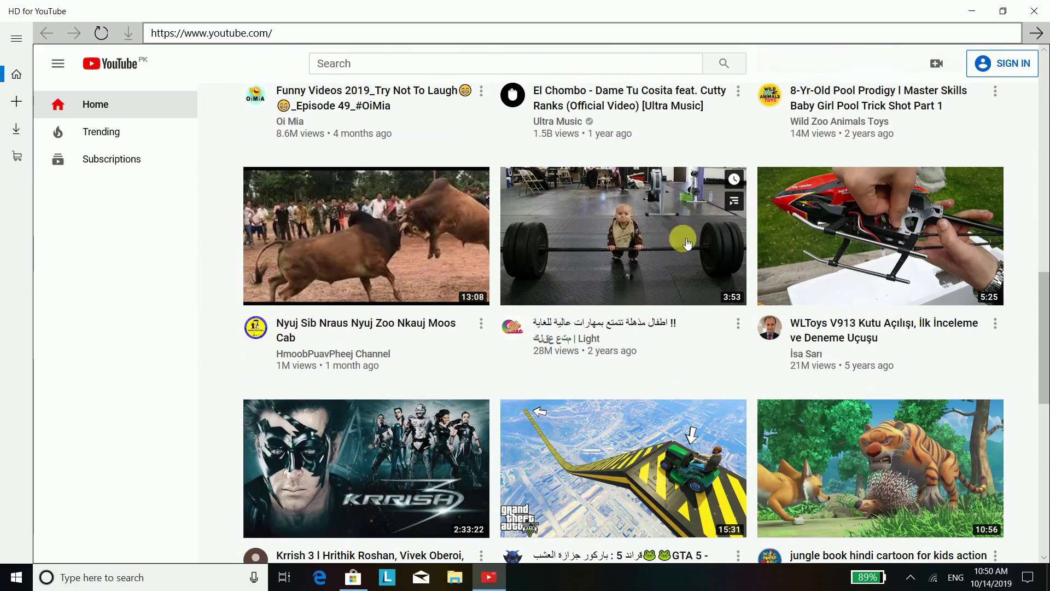
{"action": "left_click", "coordinate": [661, 200]}
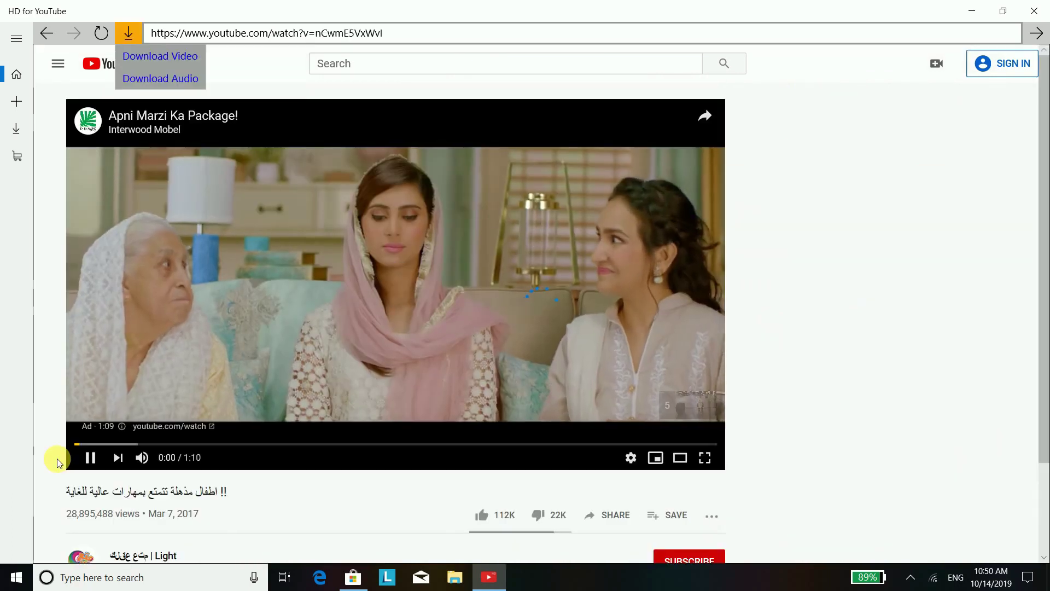
Step: Pause the pre-roll ad and choose Download Video for the toddler clip
{"action": "left_click", "coordinate": [90, 469]}
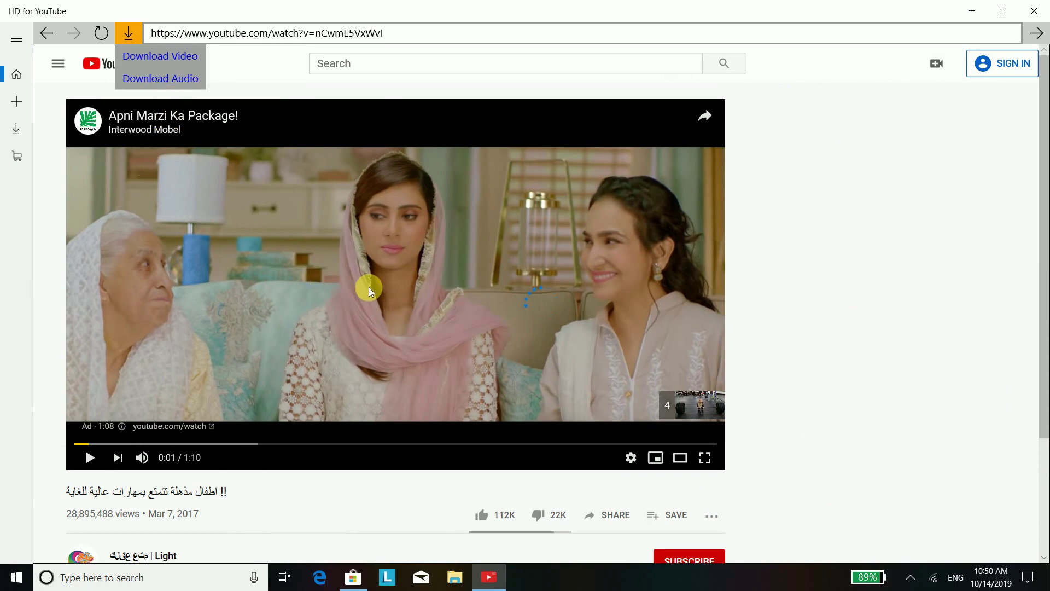
{"action": "left_click", "coordinate": [195, 81]}
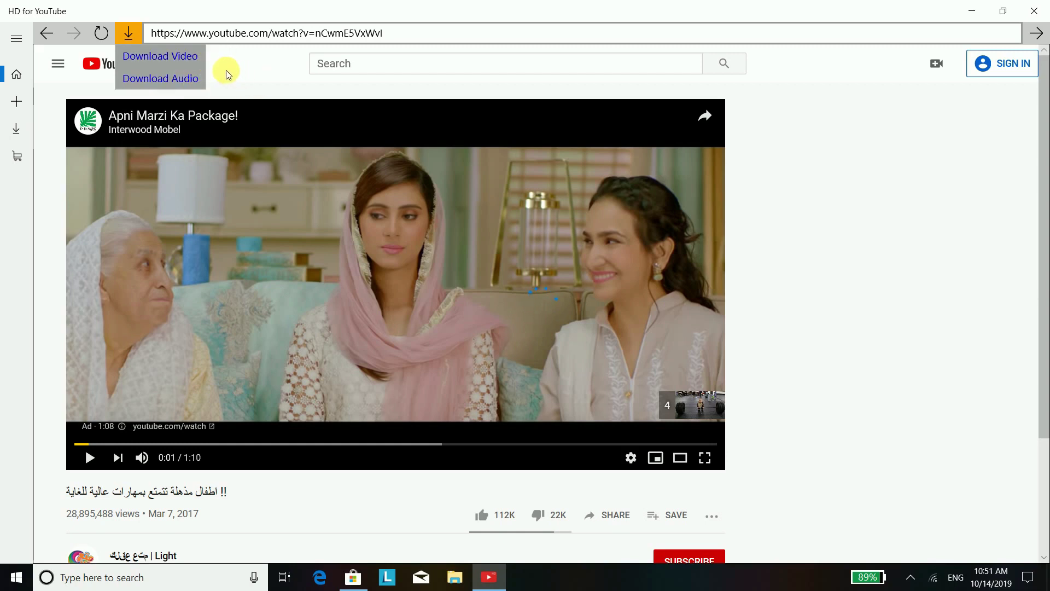
{"action": "left_click", "coordinate": [168, 55]}
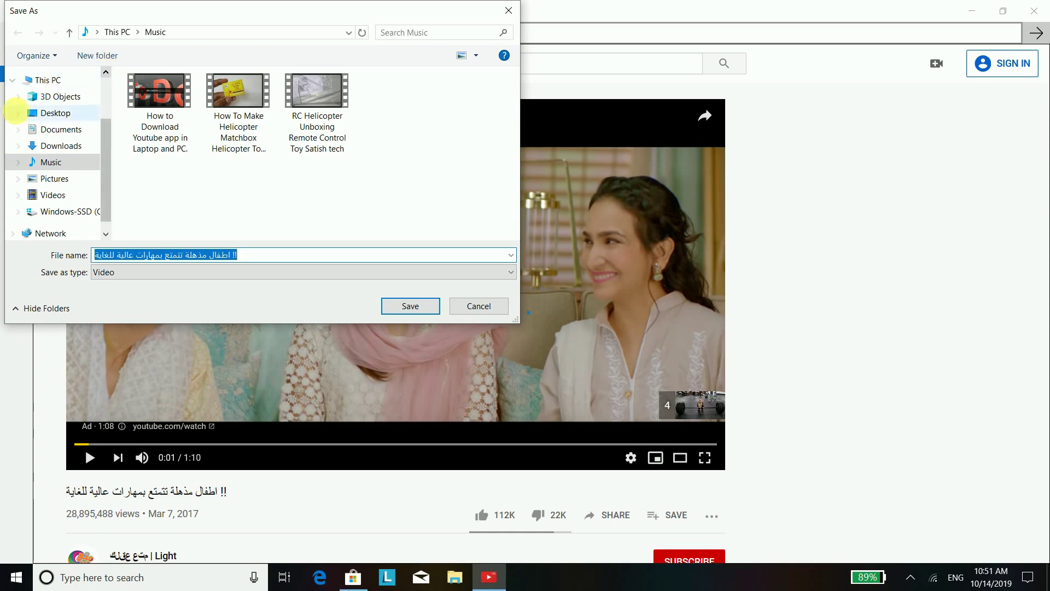
Step: Save the toddler clip's mp4 to the Music folder under its original name
{"action": "left_click", "coordinate": [49, 145]}
{"action": "left_click", "coordinate": [47, 158]}
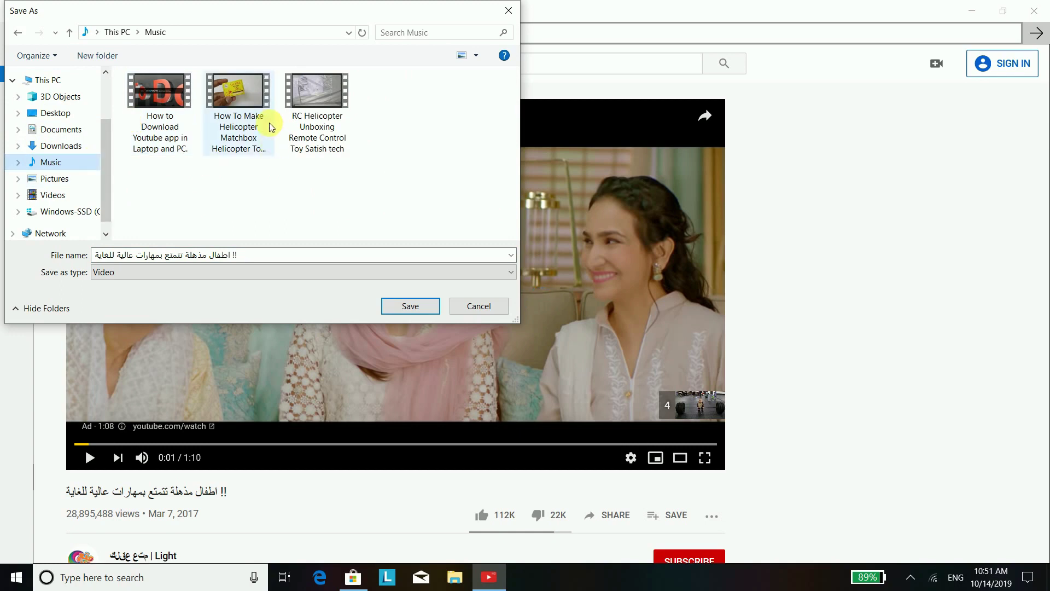
{"action": "left_click", "coordinate": [411, 308]}
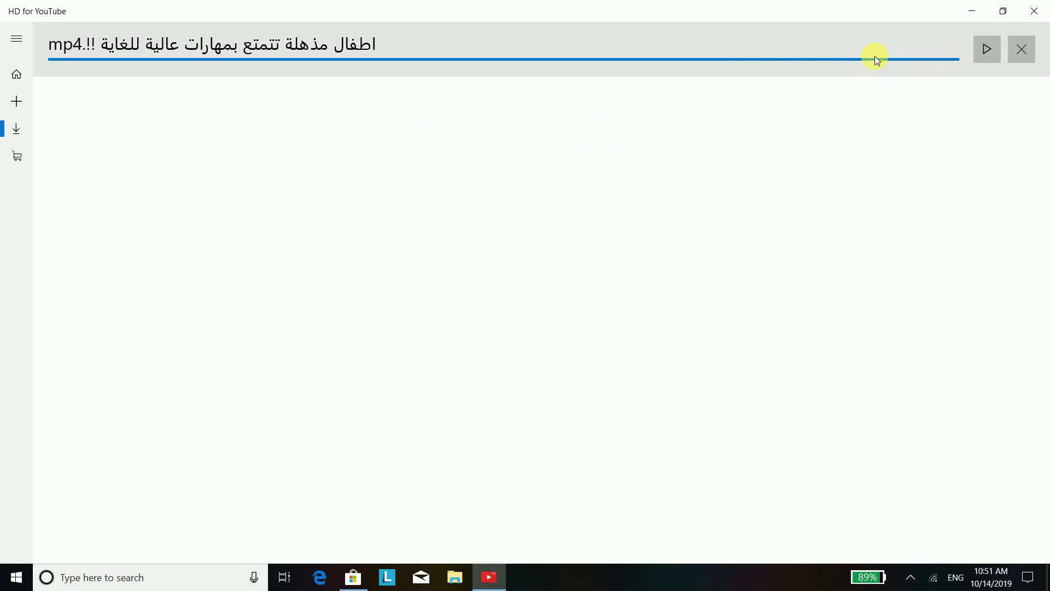
Step: Minimize both apps, open File Explorer's Music folder and play the downloaded video
{"action": "left_click", "coordinate": [980, 12]}
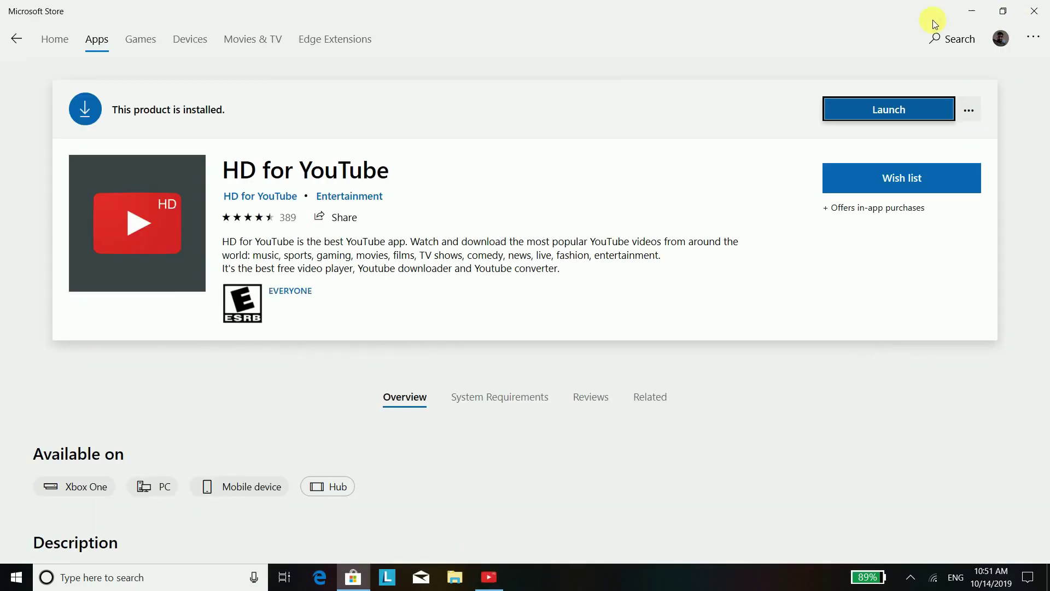
{"action": "left_click", "coordinate": [976, 13]}
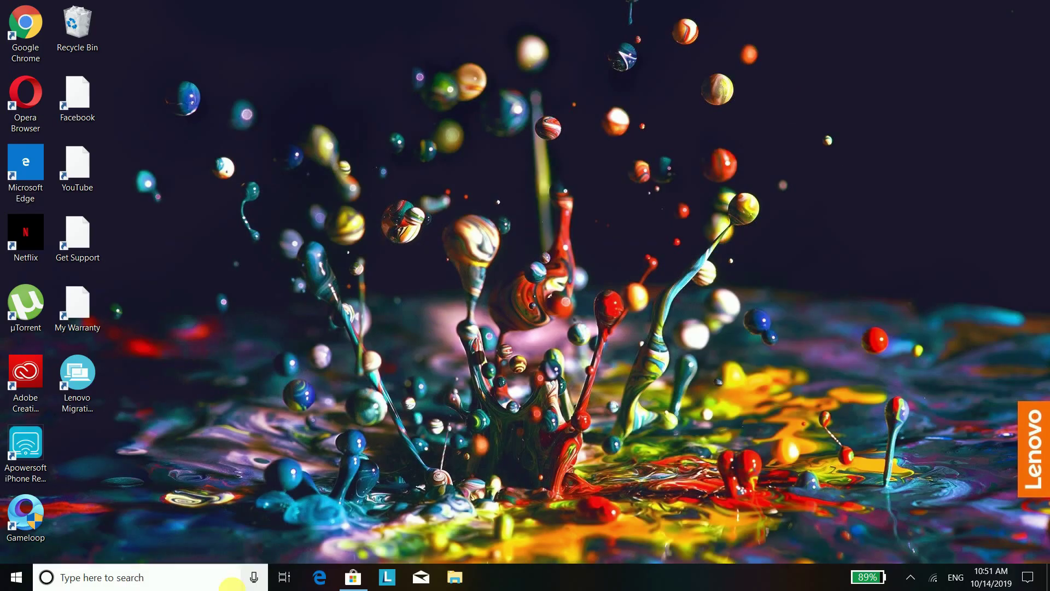
{"action": "left_click", "coordinate": [451, 583]}
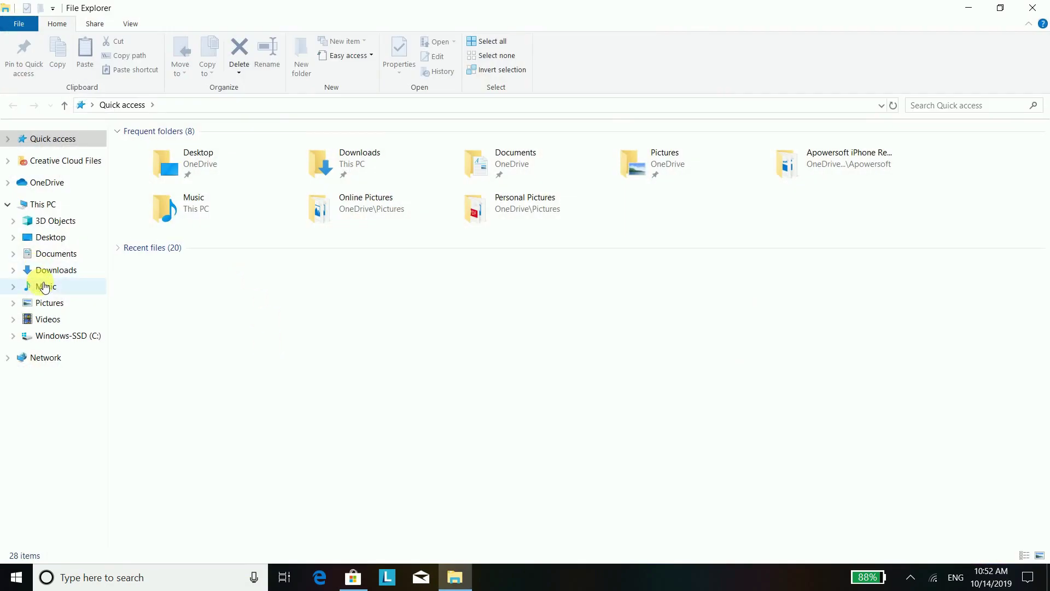
{"action": "left_click", "coordinate": [44, 286]}
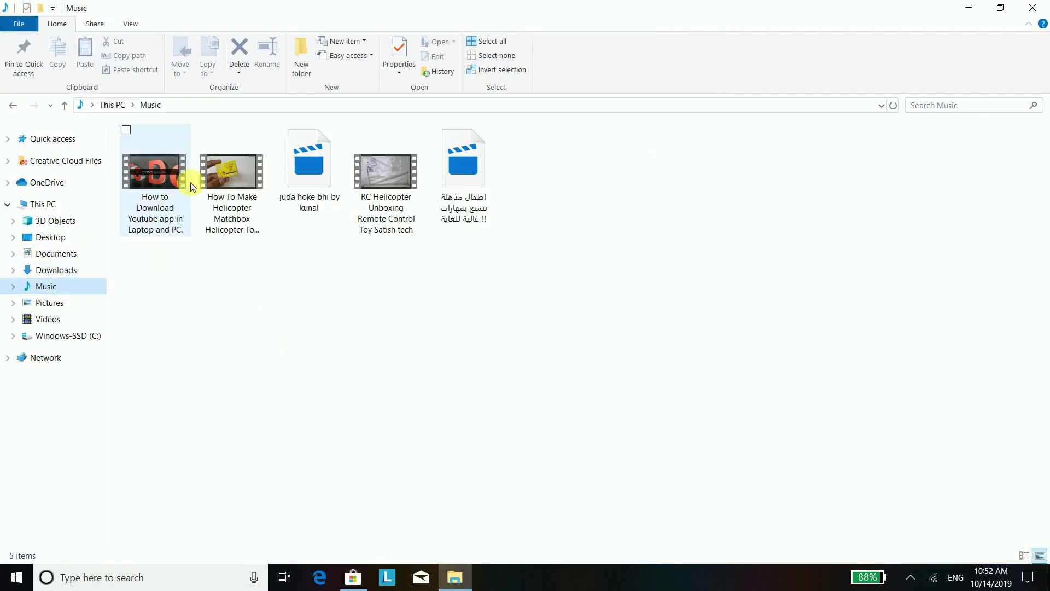
{"action": "left_click", "coordinate": [475, 177]}
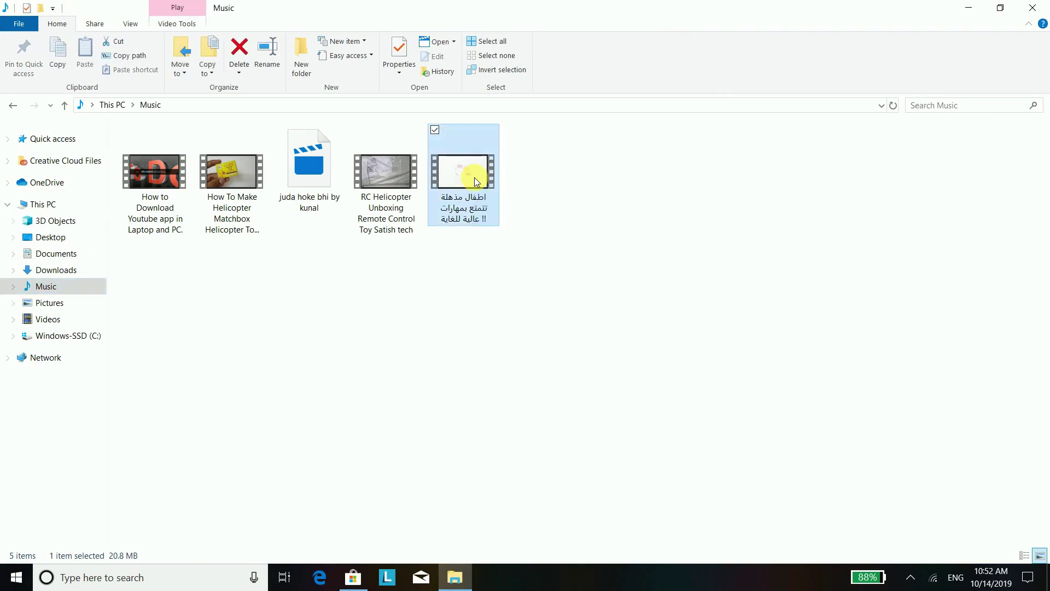
{"action": "double_click", "coordinate": [474, 177]}
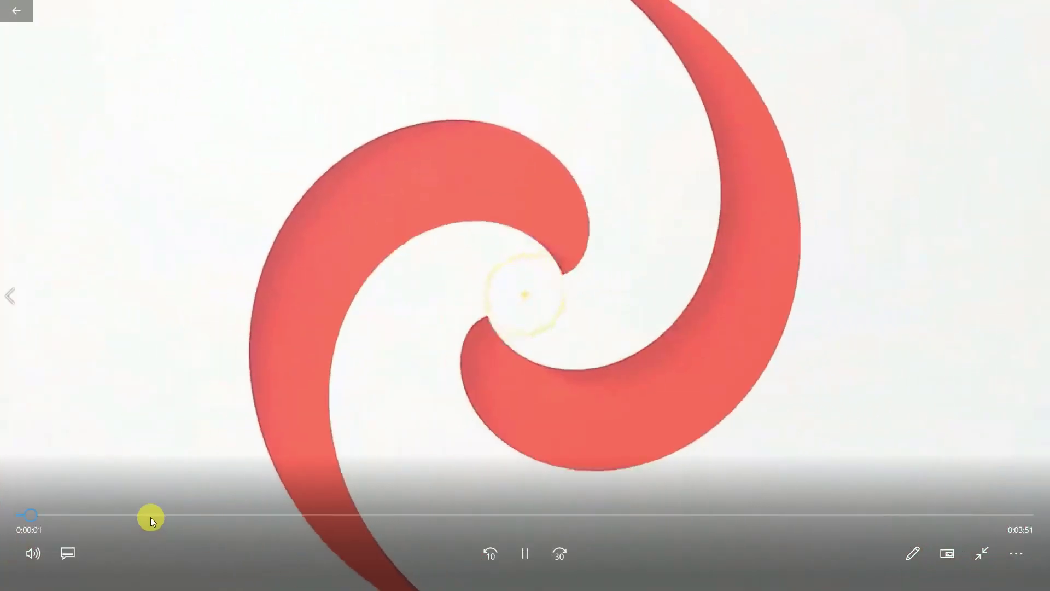
Step: Skim the clip by jumping along the seek bar to later scenes
{"action": "left_click", "coordinate": [149, 515]}
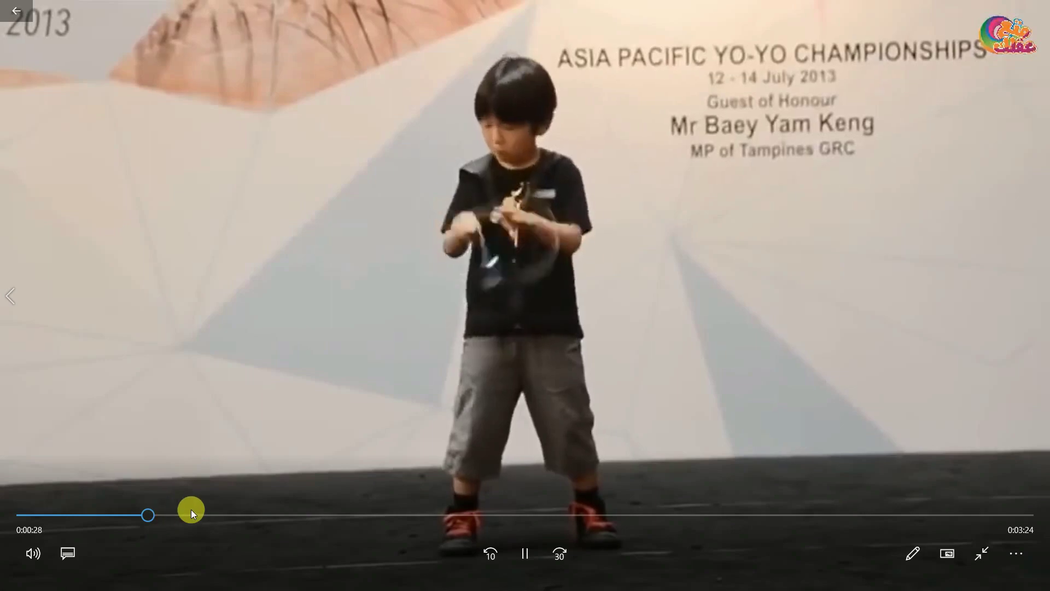
{"action": "left_click", "coordinate": [305, 515]}
{"action": "left_click", "coordinate": [523, 515]}
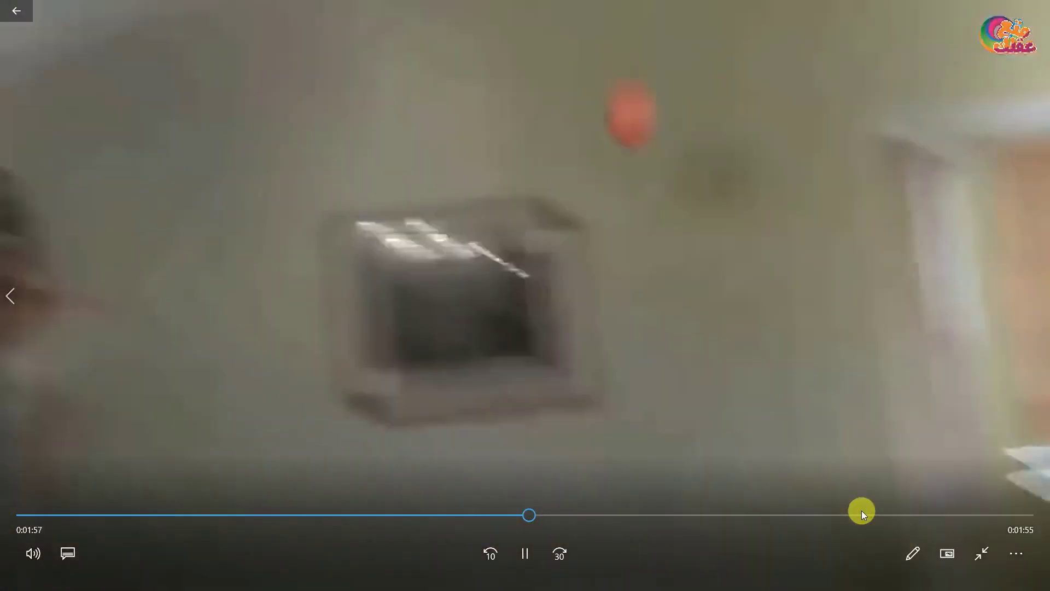
{"action": "left_click", "coordinate": [862, 515]}
{"action": "left_click", "coordinate": [927, 515]}
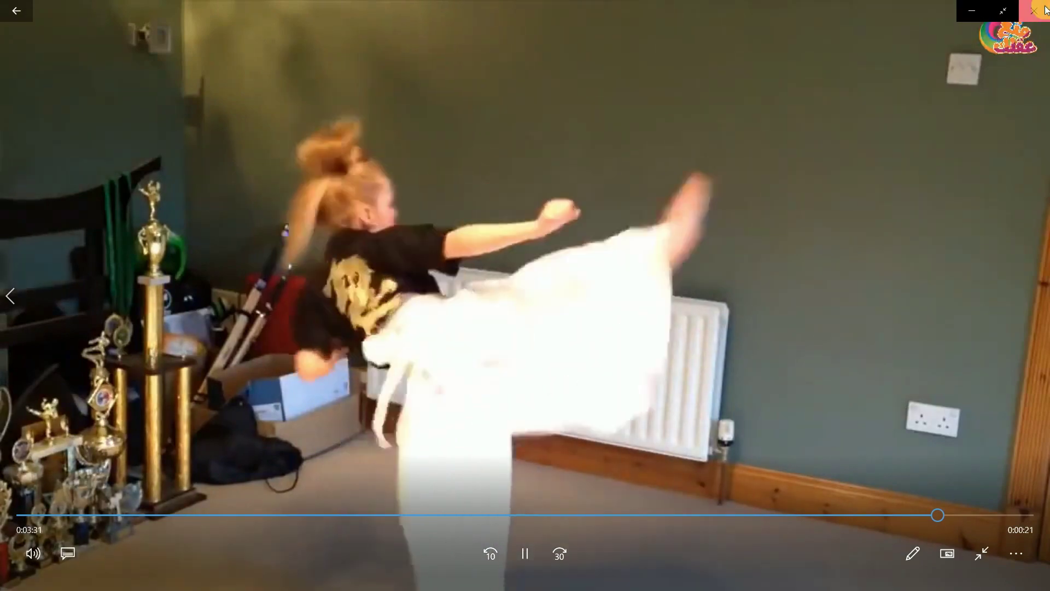
Step: Close the player and Music folder, returning to the Microsoft Store page
{"action": "left_click", "coordinate": [1046, 10]}
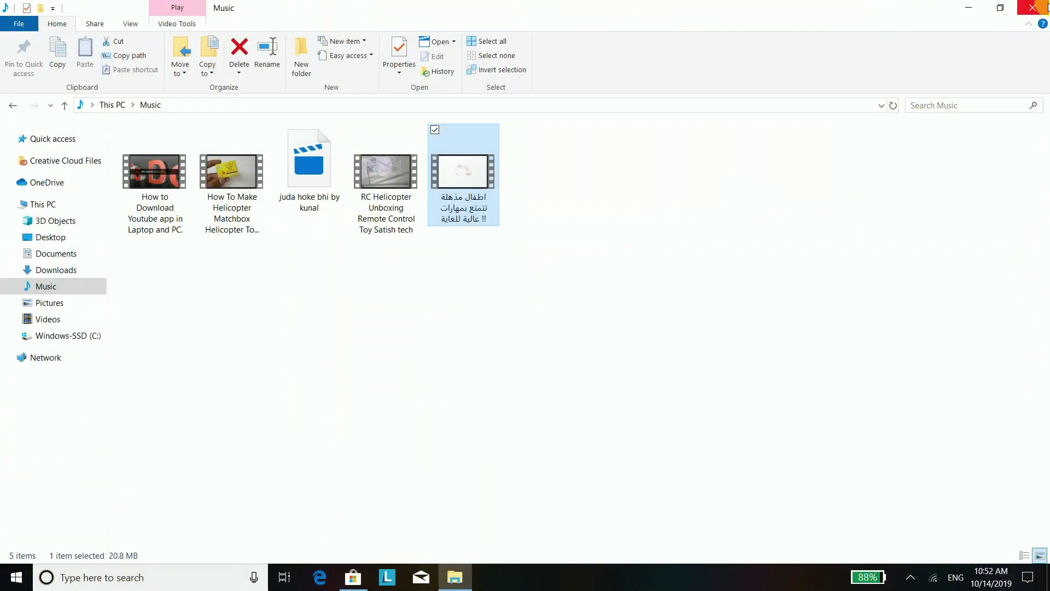
{"action": "left_click", "coordinate": [1046, 8]}
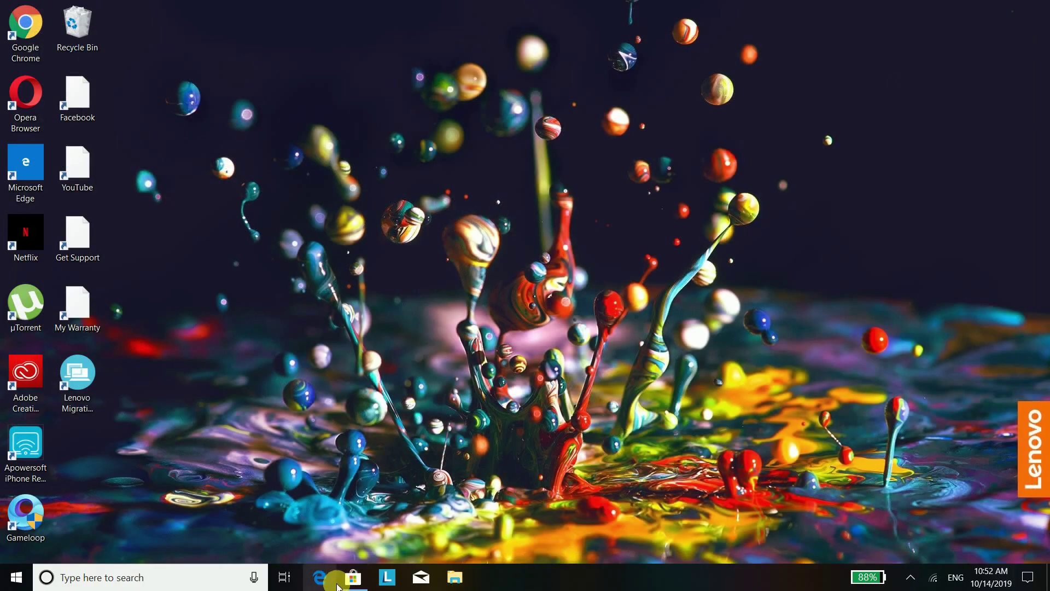
{"action": "left_click", "coordinate": [338, 581]}
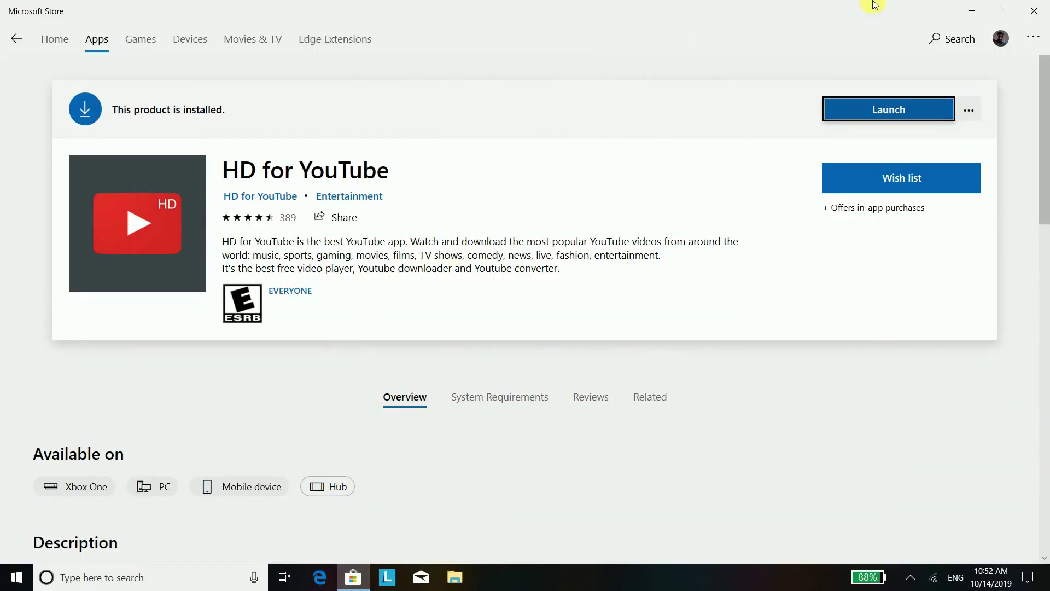